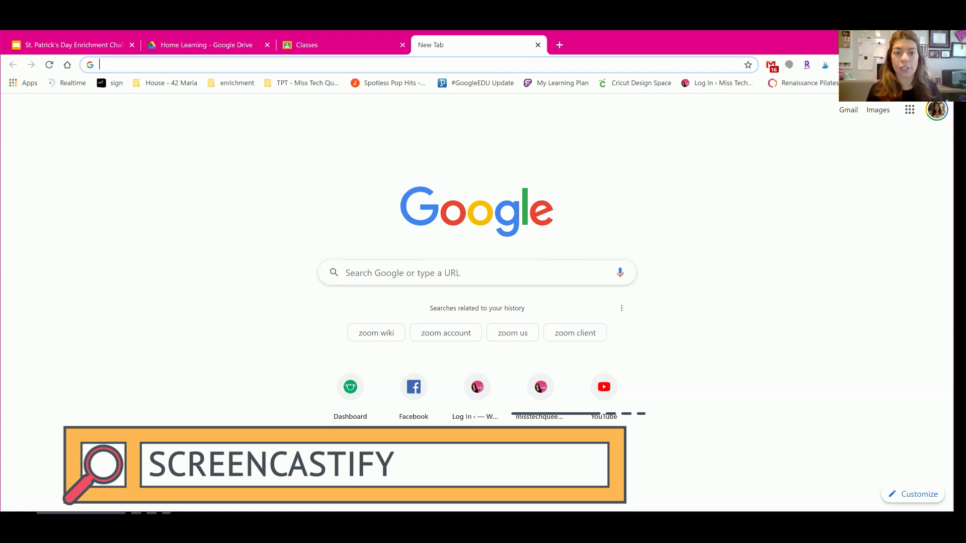
Go to screencastify.com from the omnibox and continue to its Chrome Web Store listing.
{"action": "type", "text": "screencastify.com"}
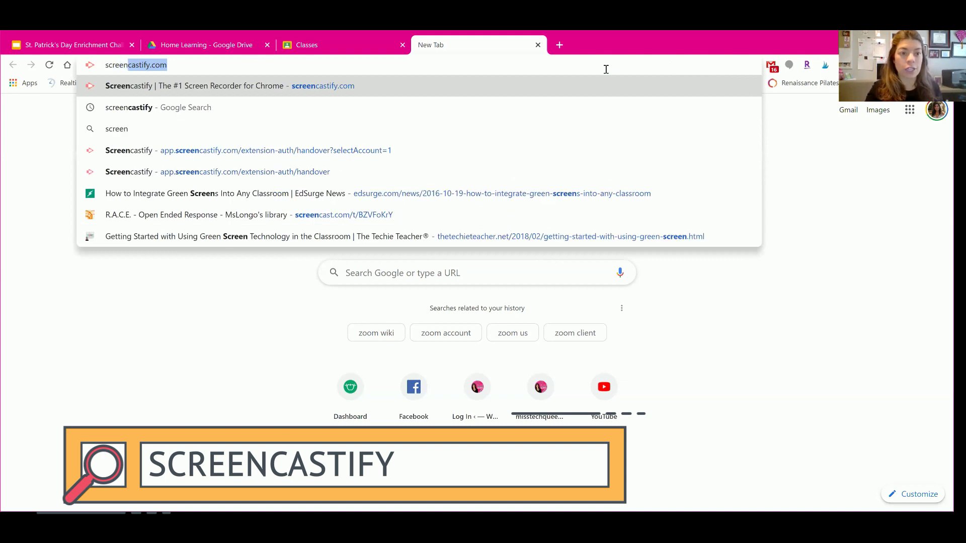
{"action": "key", "text": "Return"}
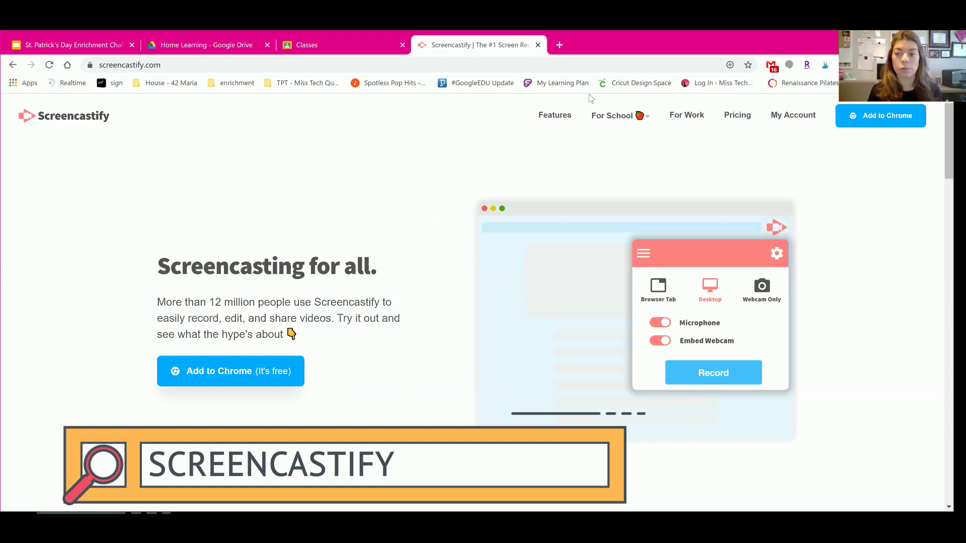
{"action": "left_click", "coordinate": [268, 374]}
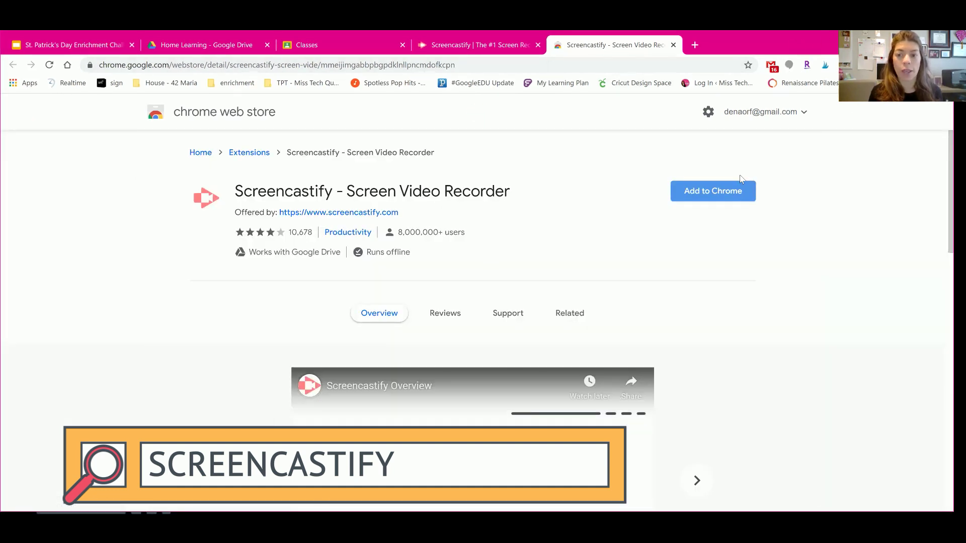
Add the Screencastify - Screen Video Recorder extension to Chrome and confirm the install.
{"action": "left_click", "coordinate": [729, 196]}
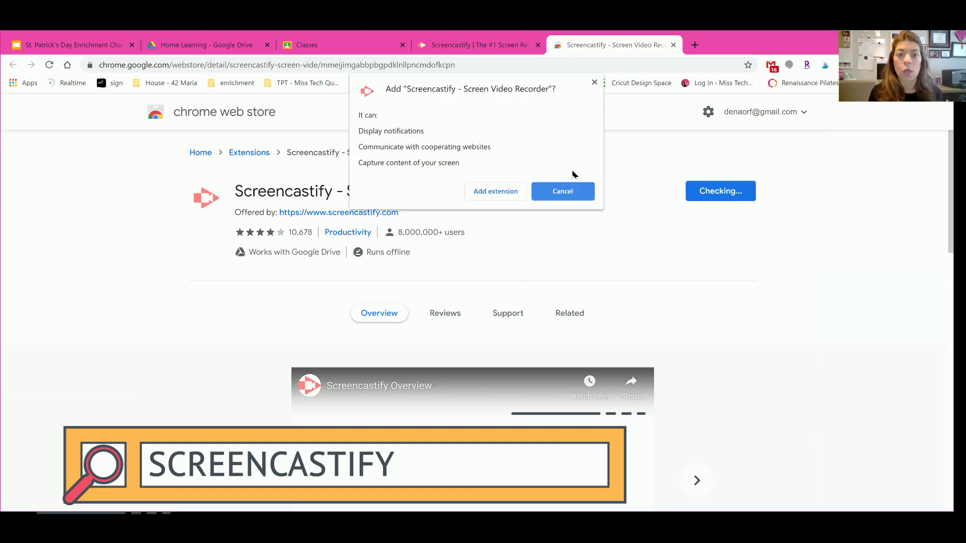
{"action": "left_click", "coordinate": [499, 192]}
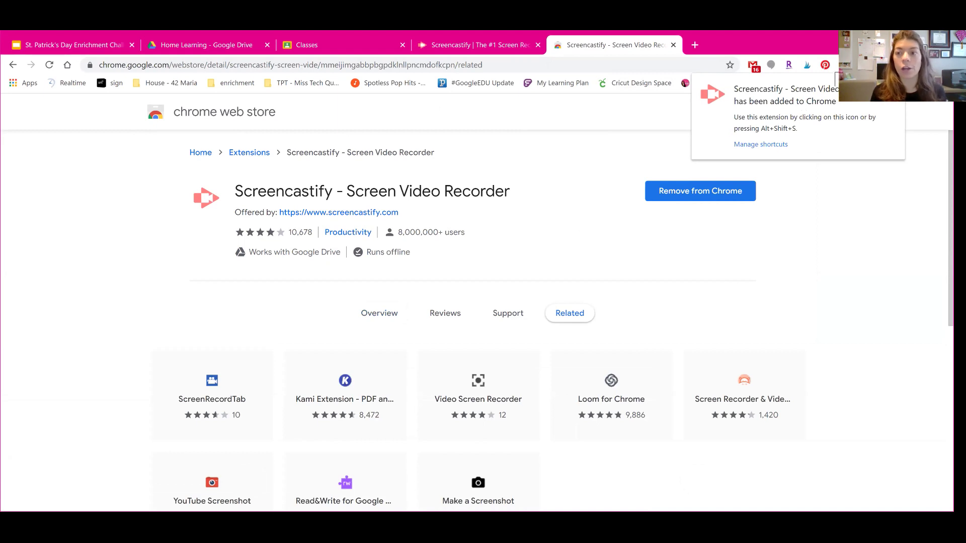
Sign in to Screencastify with Google and allow the extension's extra permissions.
{"action": "left_click", "coordinate": [673, 45]}
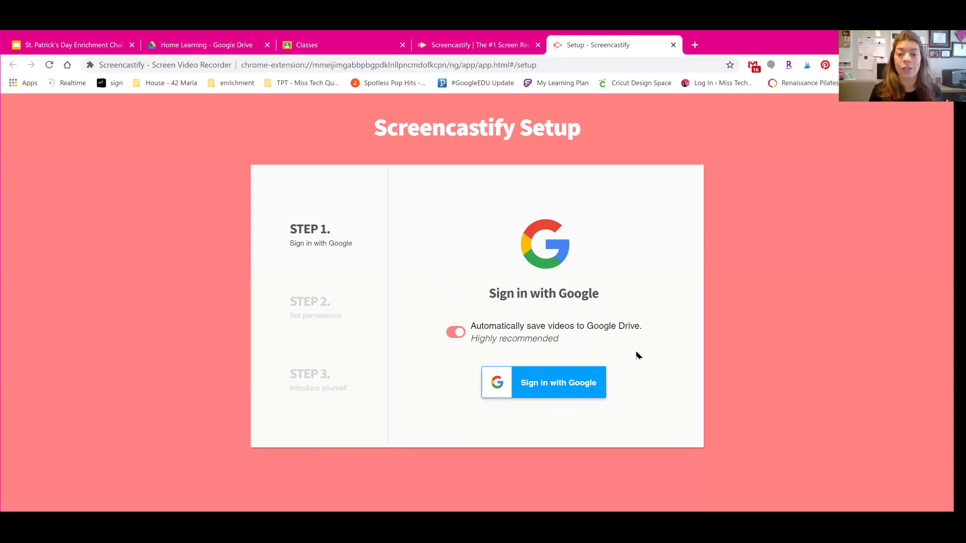
{"action": "left_click", "coordinate": [551, 383]}
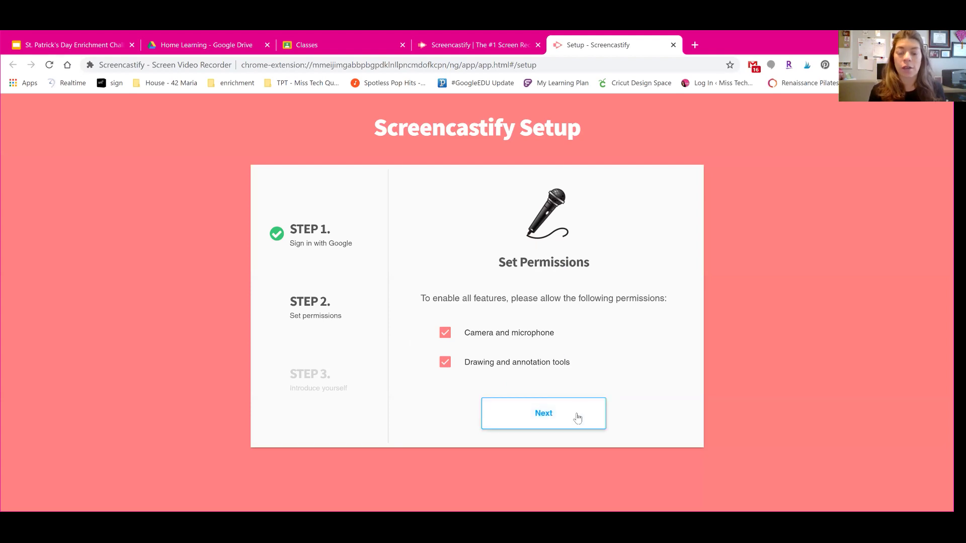
{"action": "left_click", "coordinate": [562, 418]}
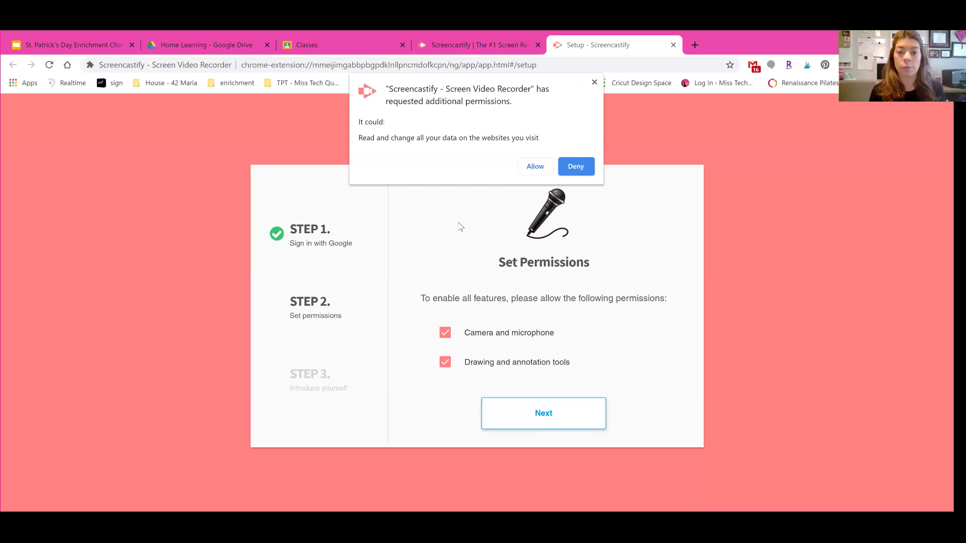
{"action": "left_click", "coordinate": [535, 166]}
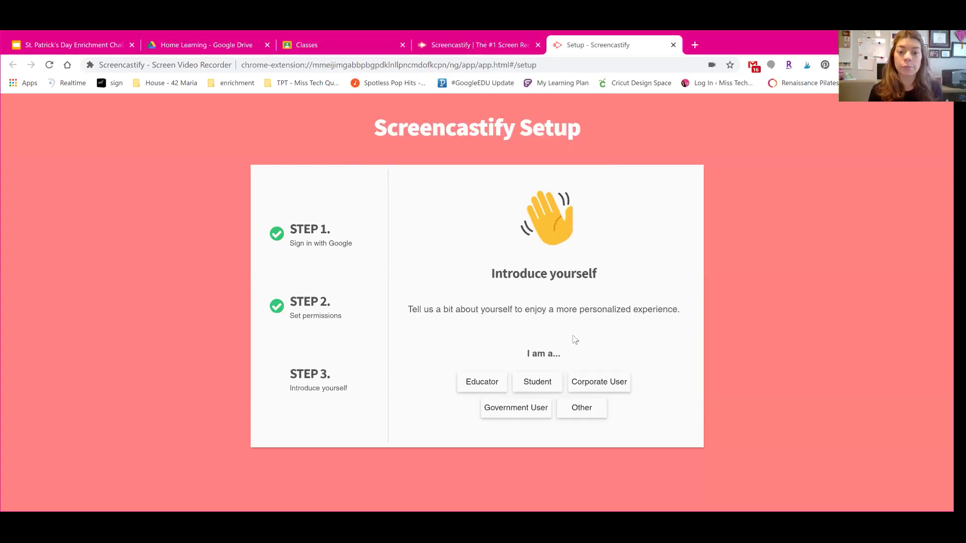
Choose the Educator profile with Other as the education level and close the welcome tab.
{"action": "left_click", "coordinate": [501, 385]}
{"action": "left_click", "coordinate": [625, 398]}
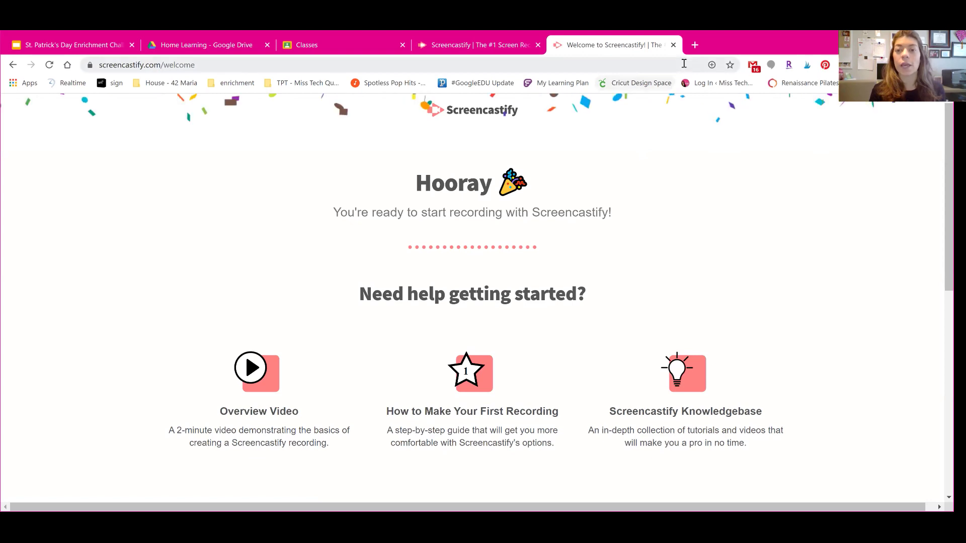
{"action": "left_click", "coordinate": [673, 45]}
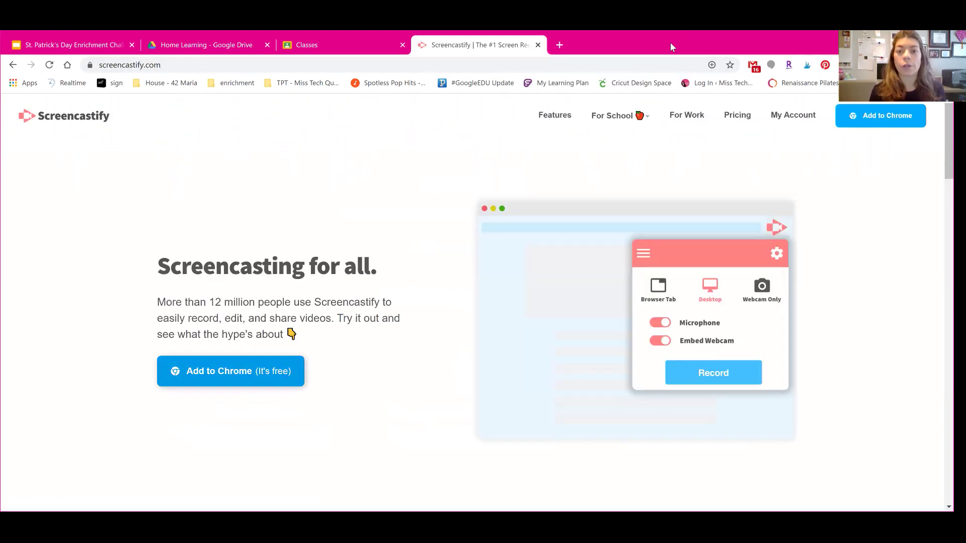
Close the Screencastify website tab and bring up the recording options in a blank new tab.
{"action": "left_click", "coordinate": [538, 45]}
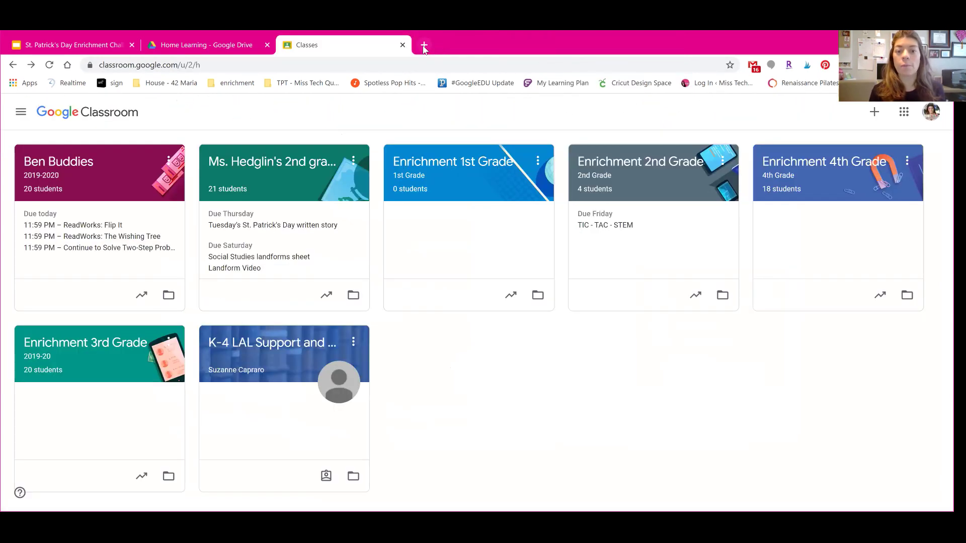
{"action": "left_click", "coordinate": [425, 45]}
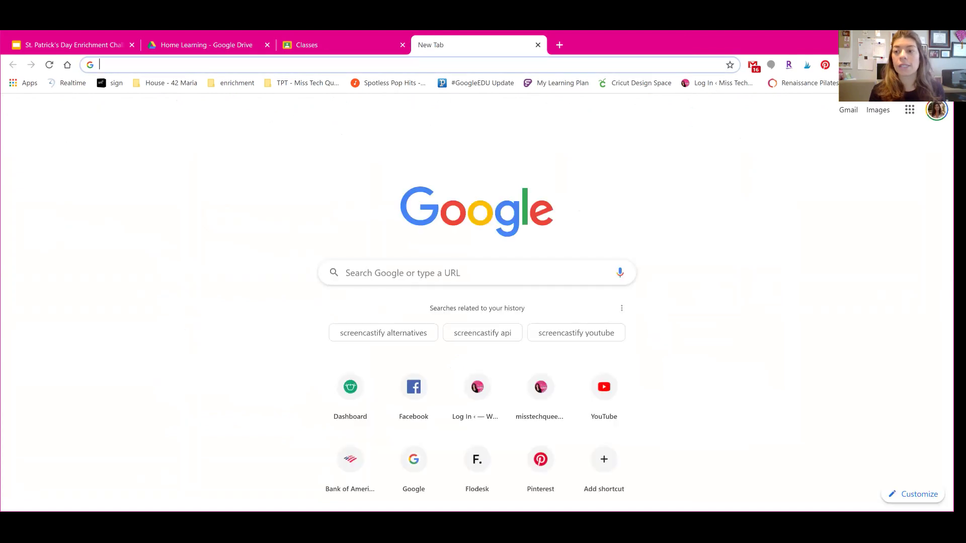
{"action": "left_click", "coordinate": [843, 64]}
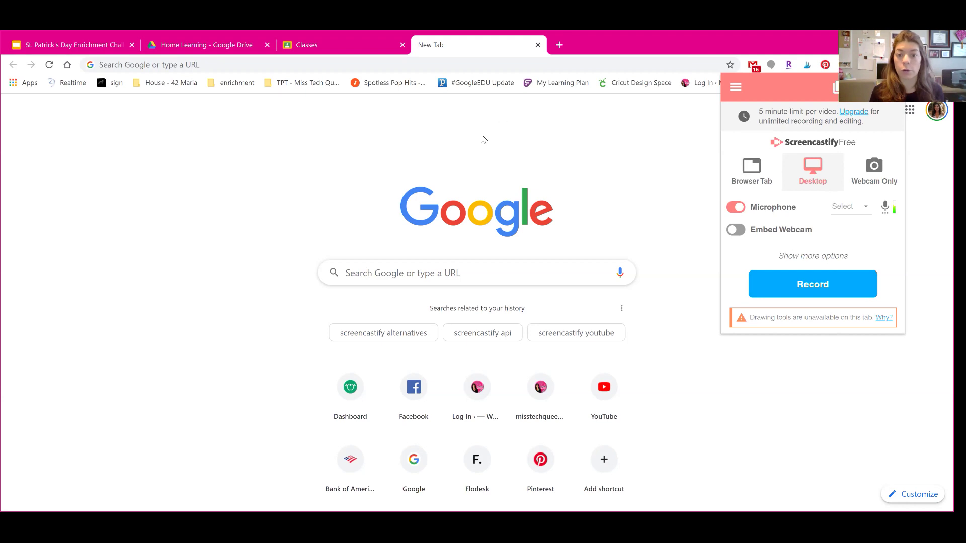
Reveal the extra recording options, leaving the webcam preview off after toggling it.
{"action": "left_click", "coordinate": [813, 256]}
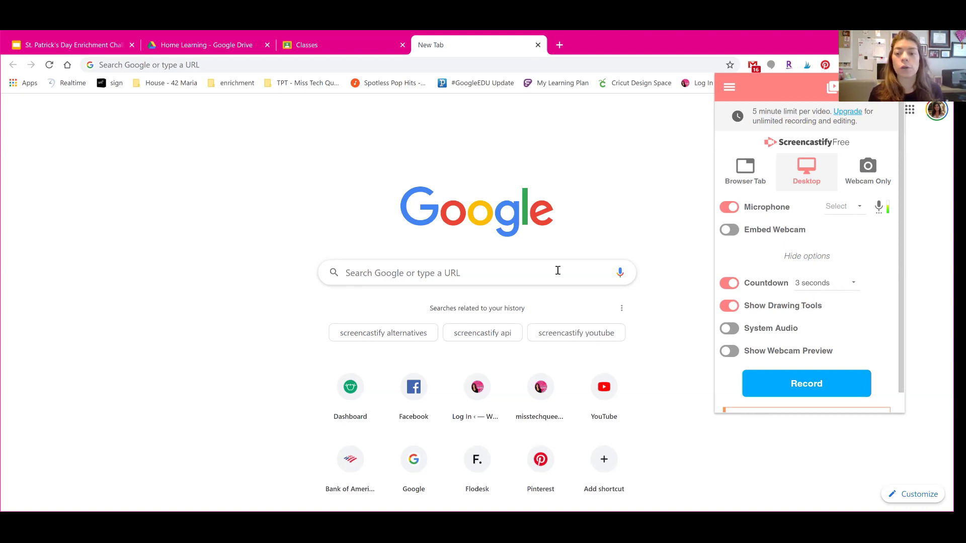
{"action": "scroll", "coordinate": [757, 291], "scroll_direction": "down", "scroll_amount": 1}
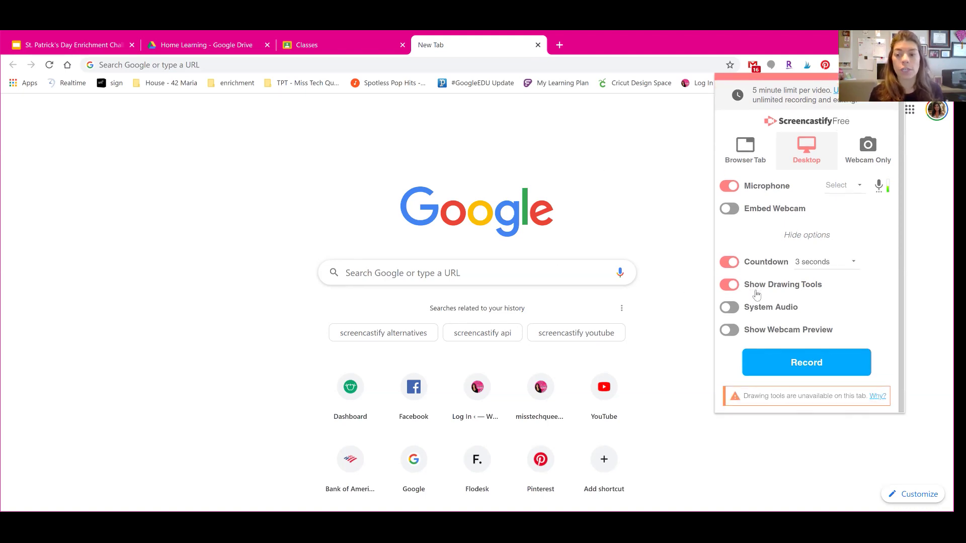
{"action": "left_click", "coordinate": [730, 329]}
{"action": "left_click", "coordinate": [731, 330]}
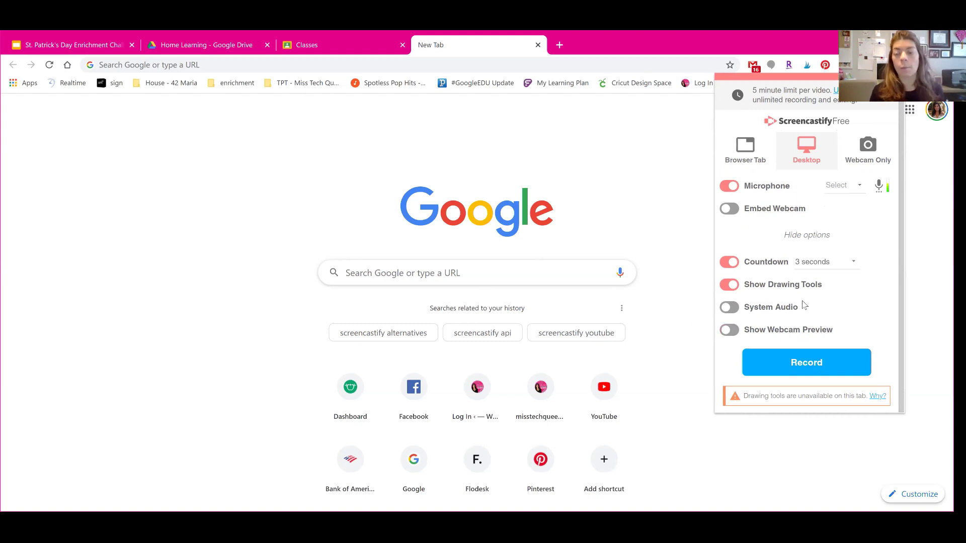
{"action": "scroll", "coordinate": [774, 205], "scroll_direction": "up", "scroll_amount": 1}
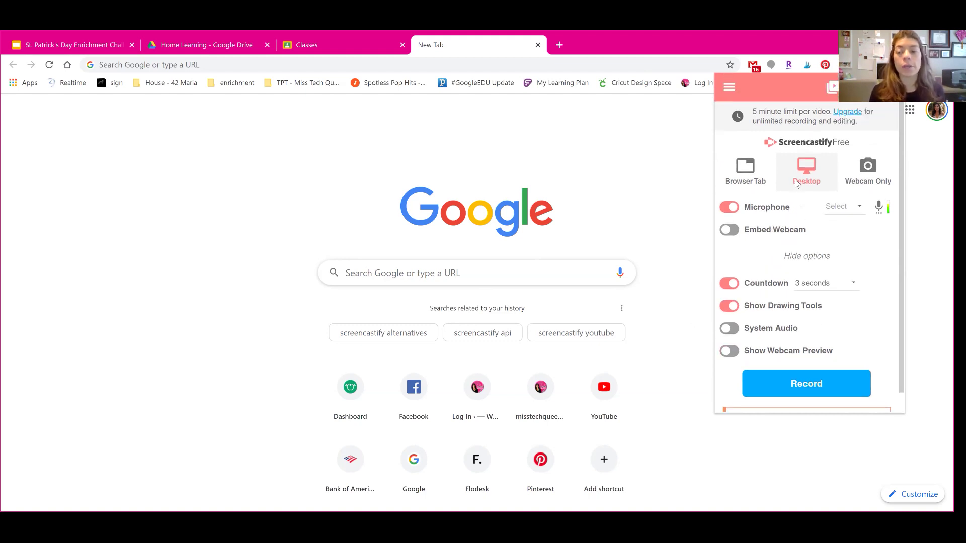
{"action": "scroll", "coordinate": [866, 146], "scroll_direction": "down", "scroll_amount": 1}
{"action": "scroll", "coordinate": [874, 132], "scroll_direction": "up", "scroll_amount": 1}
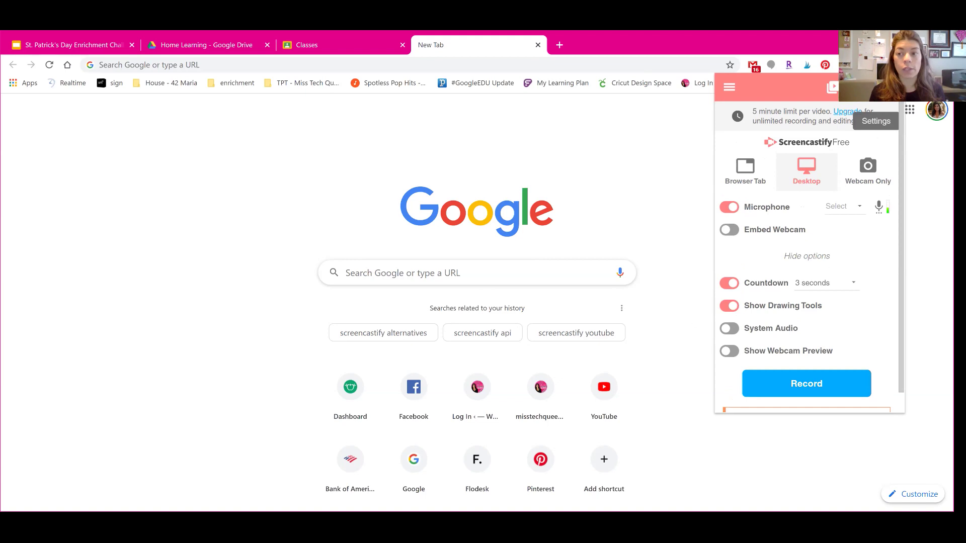
Look through the advanced settings and Screencastify's main menu, returning to the recording options.
{"action": "left_click", "coordinate": [875, 88]}
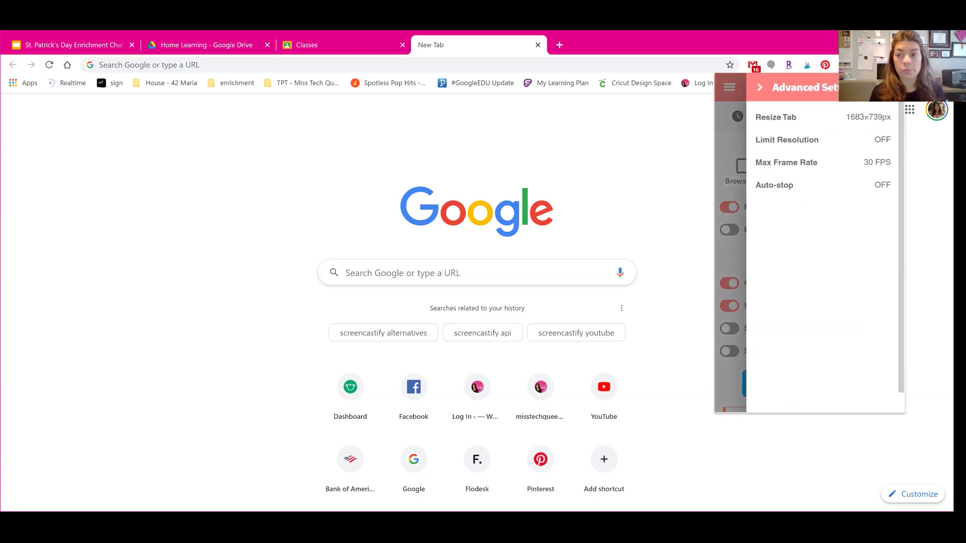
{"action": "left_click", "coordinate": [761, 90]}
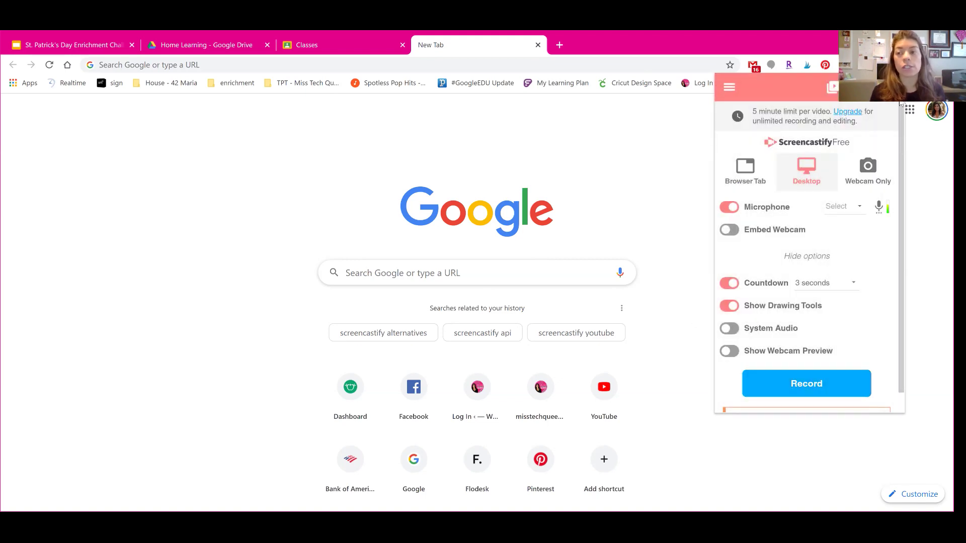
{"action": "left_click", "coordinate": [730, 89]}
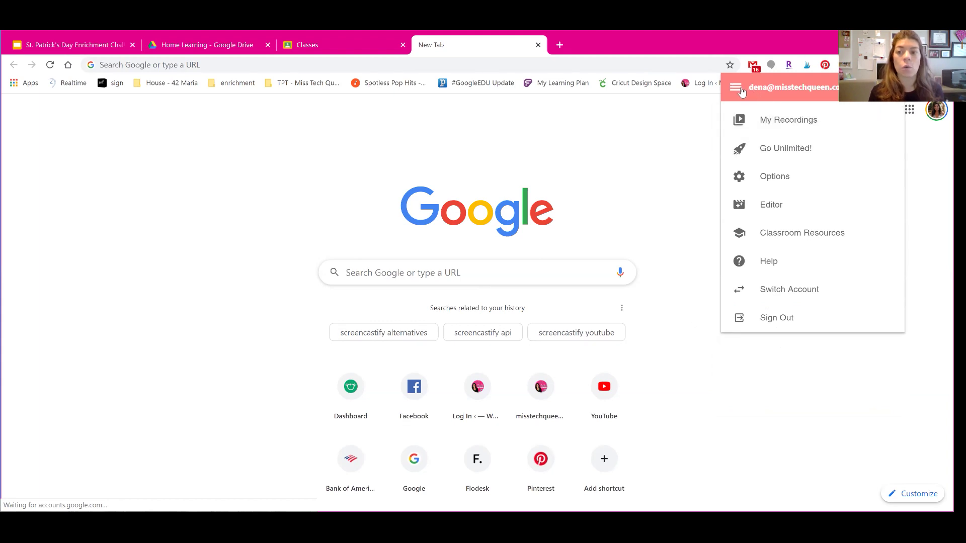
{"action": "left_click", "coordinate": [735, 88]}
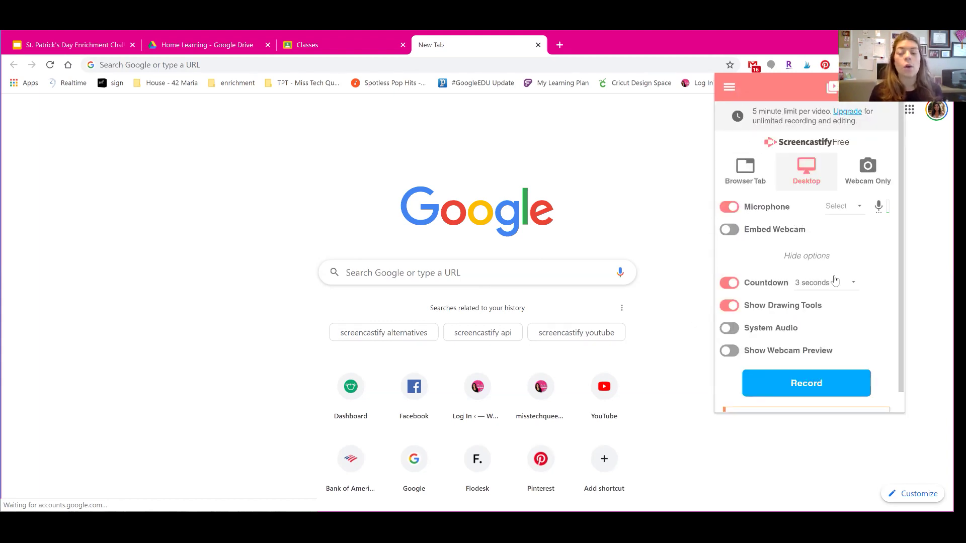
Record the entire screen briefly by sharing Your Entire Screen, then stop the recording.
{"action": "scroll", "coordinate": [831, 297], "scroll_direction": "down", "scroll_amount": 1}
{"action": "left_click", "coordinate": [820, 365]}
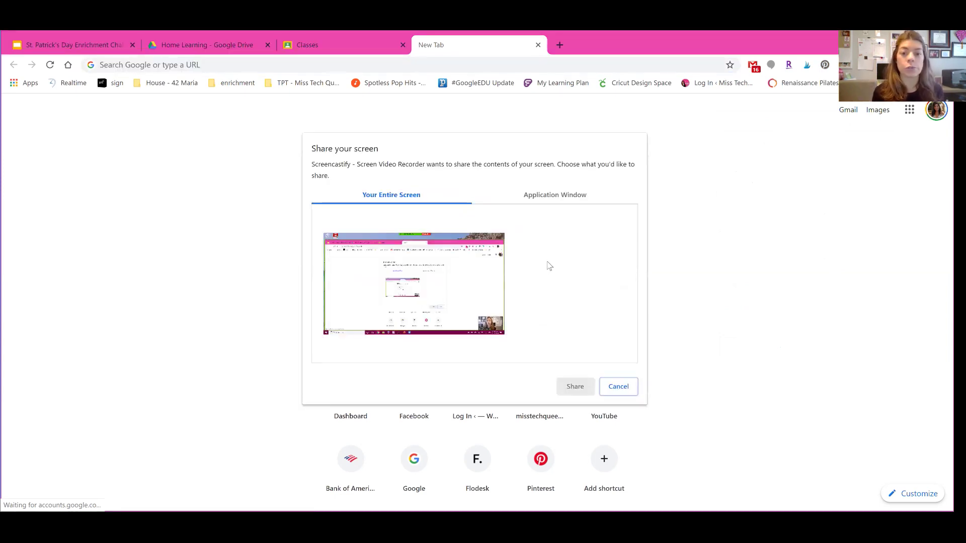
{"action": "left_click", "coordinate": [500, 294]}
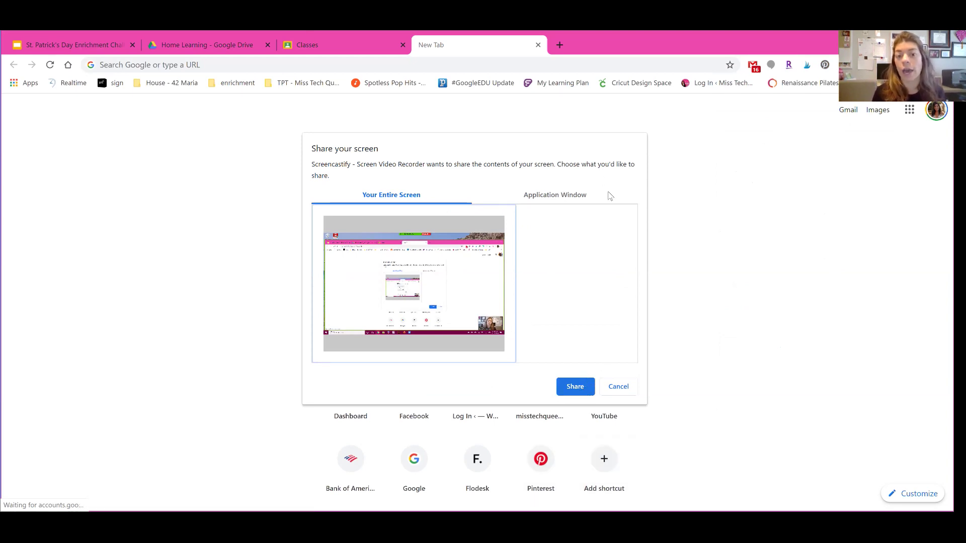
{"action": "left_click", "coordinate": [571, 388]}
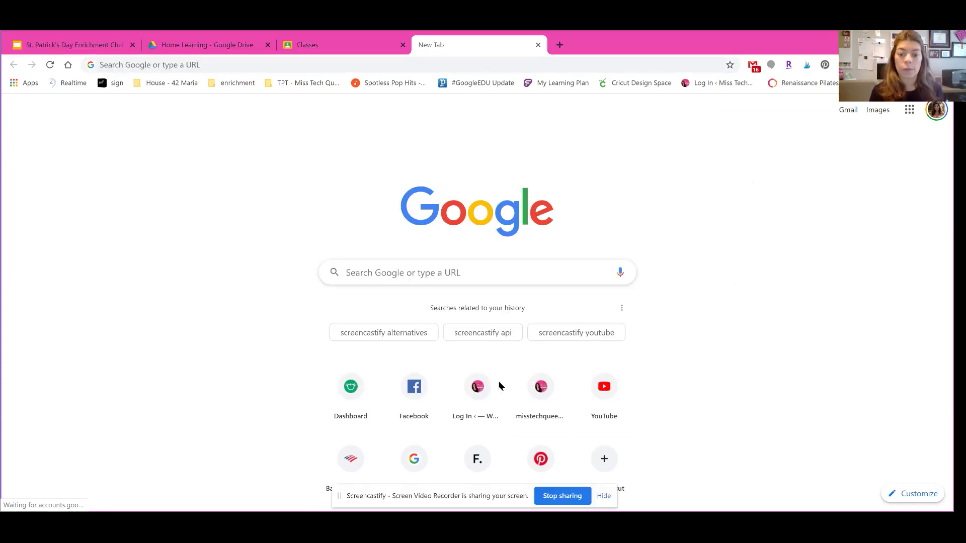
{"action": "left_click", "coordinate": [462, 484]}
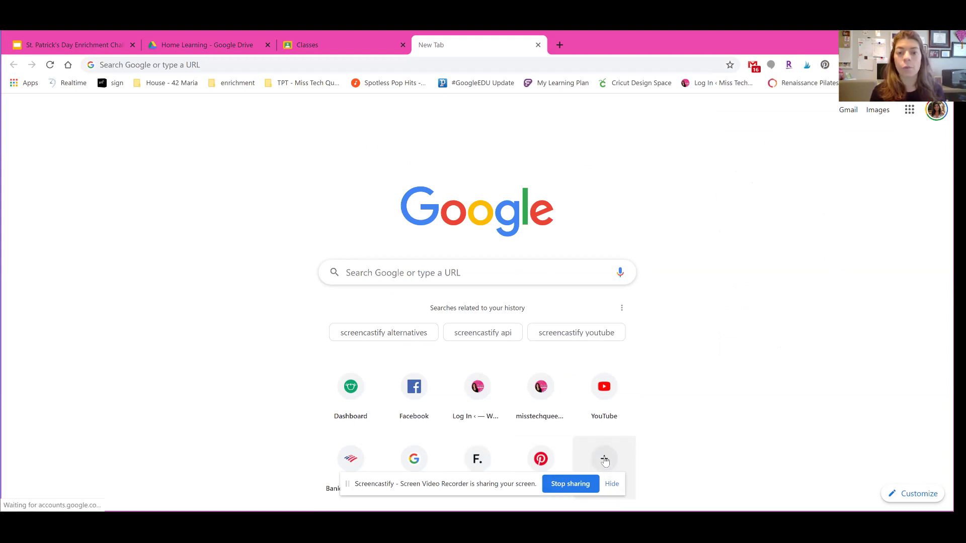
{"action": "left_click", "coordinate": [611, 483]}
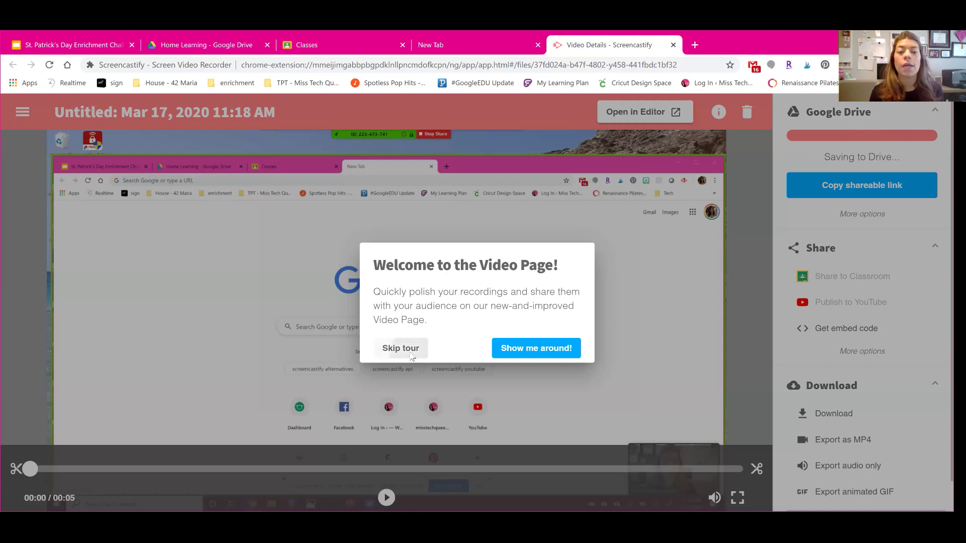
Skip the tour, rename the recording 'Sample Video', and play then pause it.
{"action": "left_click", "coordinate": [410, 354]}
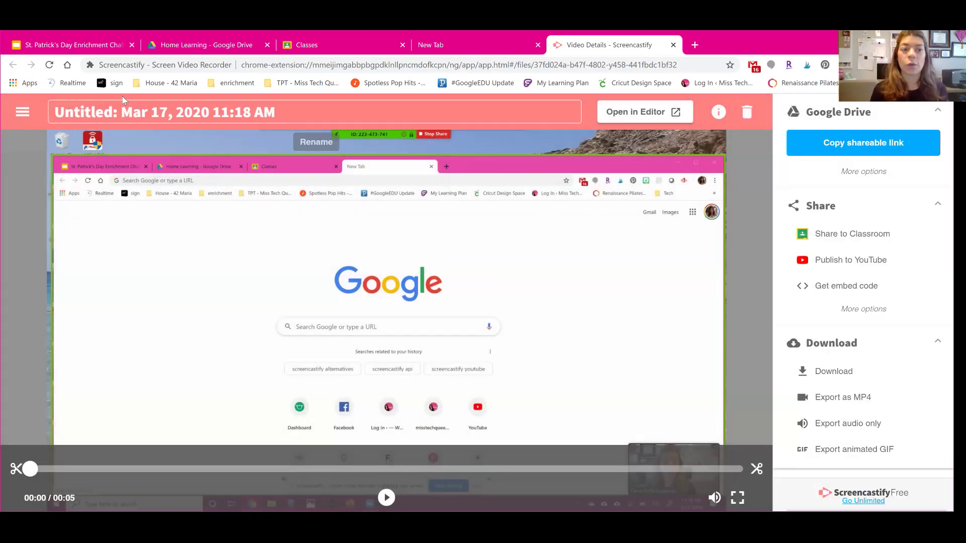
{"action": "left_click", "coordinate": [124, 113]}
{"action": "type", "text": "Sample Video"}
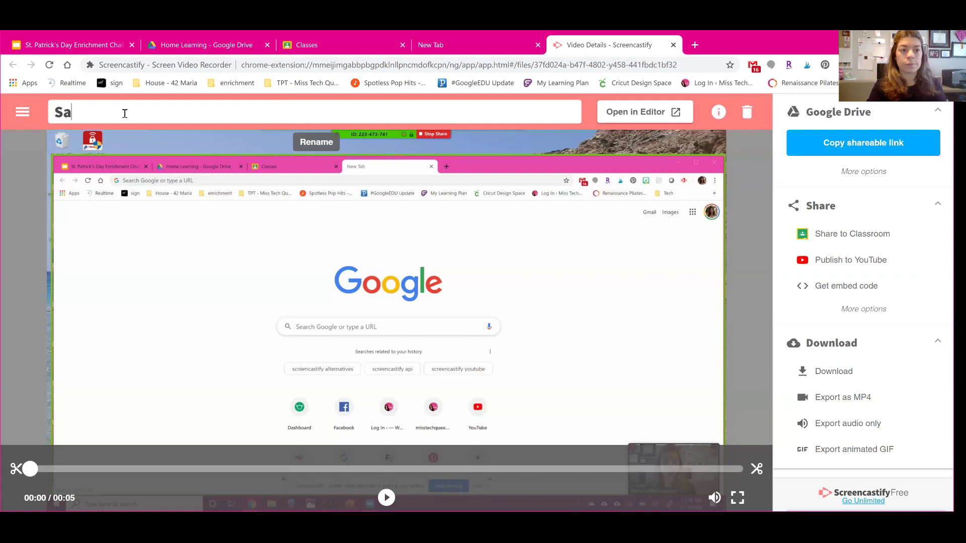
{"action": "left_click", "coordinate": [324, 209]}
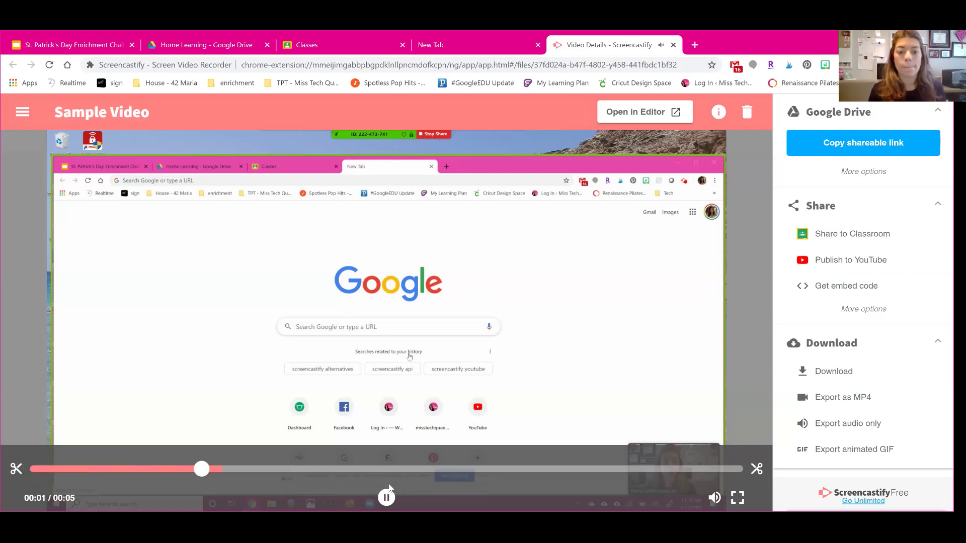
{"action": "left_click", "coordinate": [665, 411]}
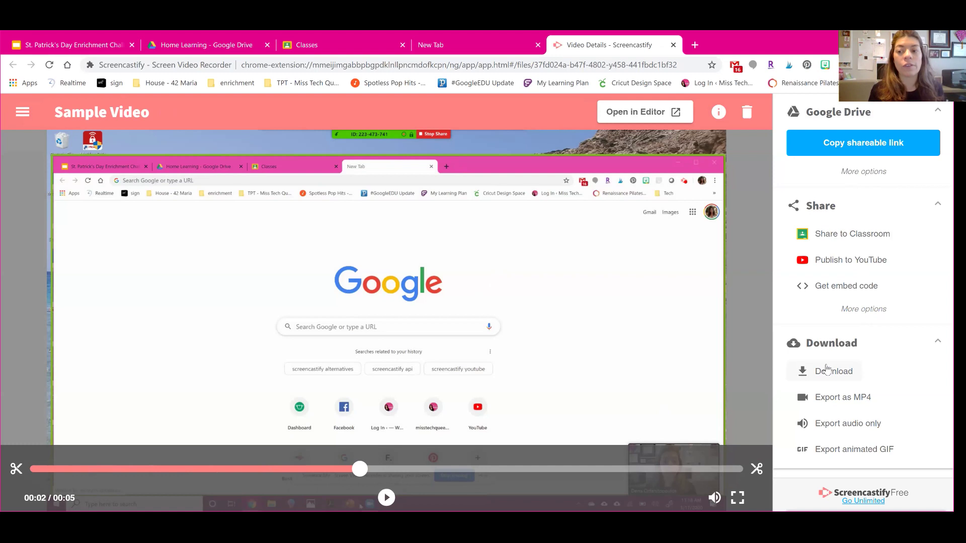
{"action": "left_click", "coordinate": [881, 311]}
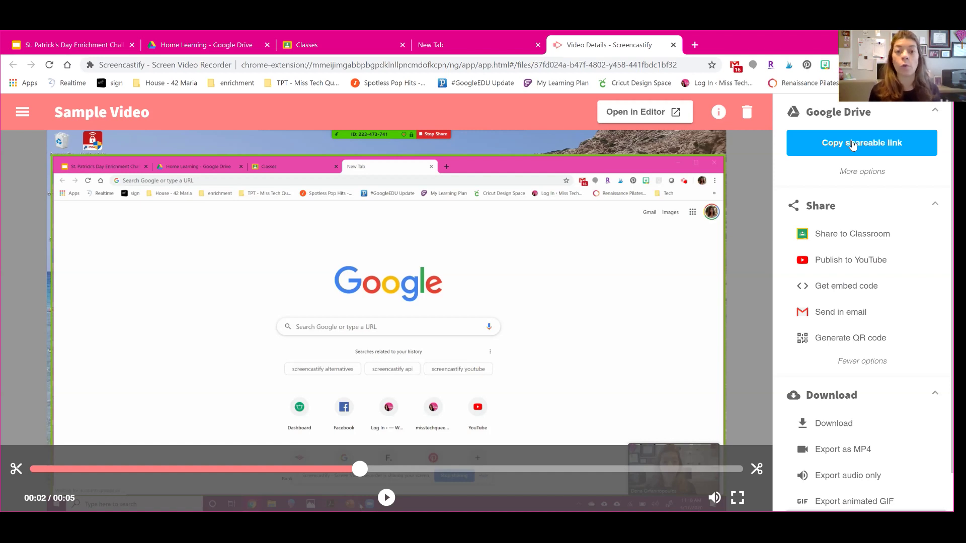
Send Sample Video to Google Classroom with Share to Classroom and return to the video page.
{"action": "left_click", "coordinate": [852, 237]}
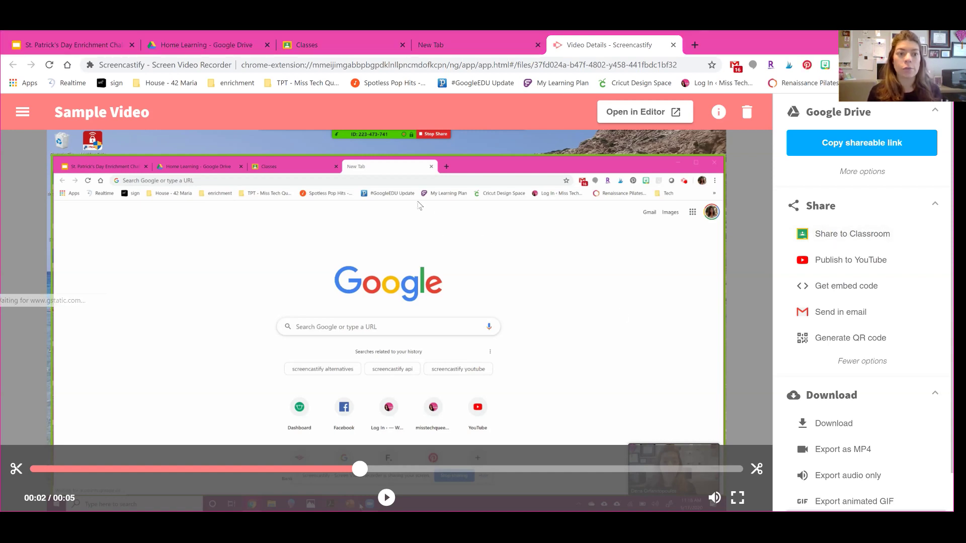
{"action": "left_click", "coordinate": [358, 59]}
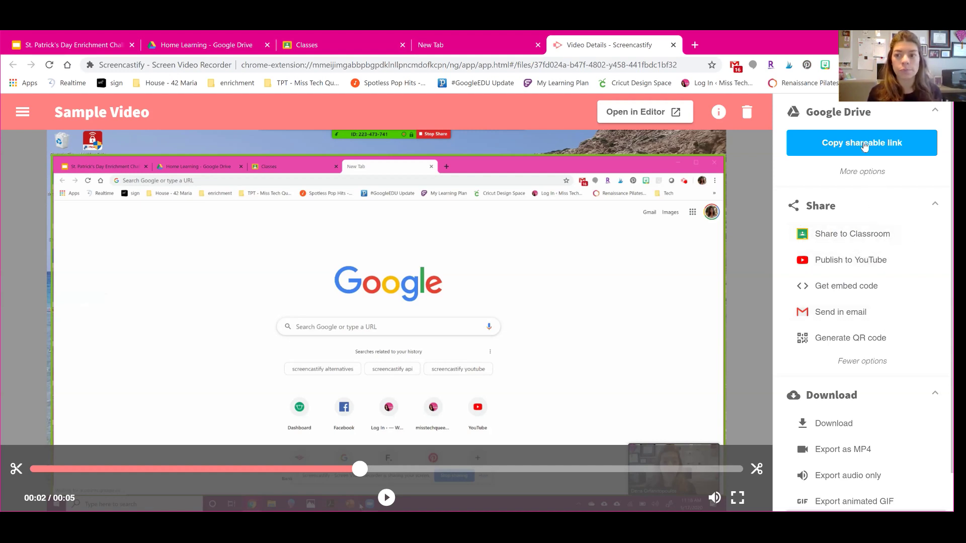
In Enrichment 2nd Grade, draft a post attaching VID_20200317_100921_2.mp4 from Drive, then cancel it.
{"action": "left_click", "coordinate": [345, 46]}
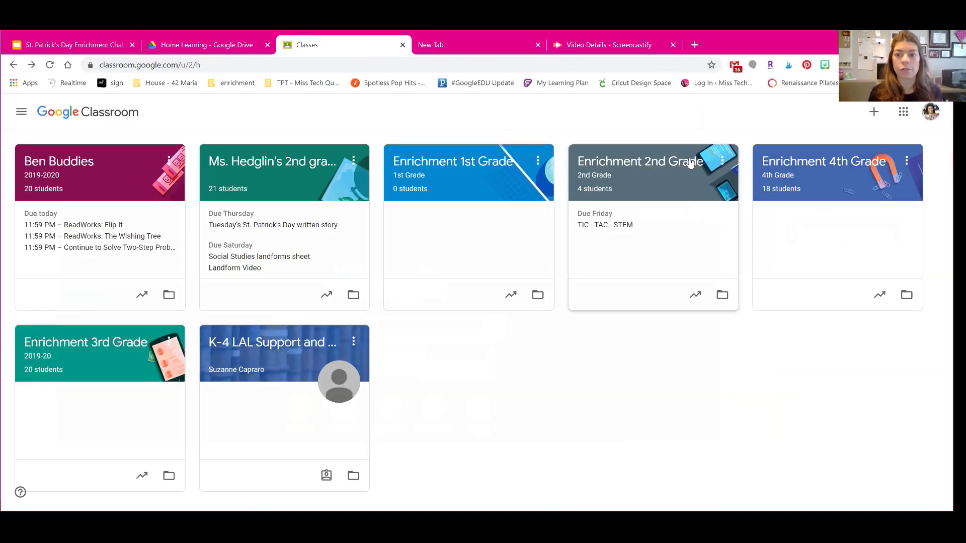
{"action": "left_click", "coordinate": [689, 162]}
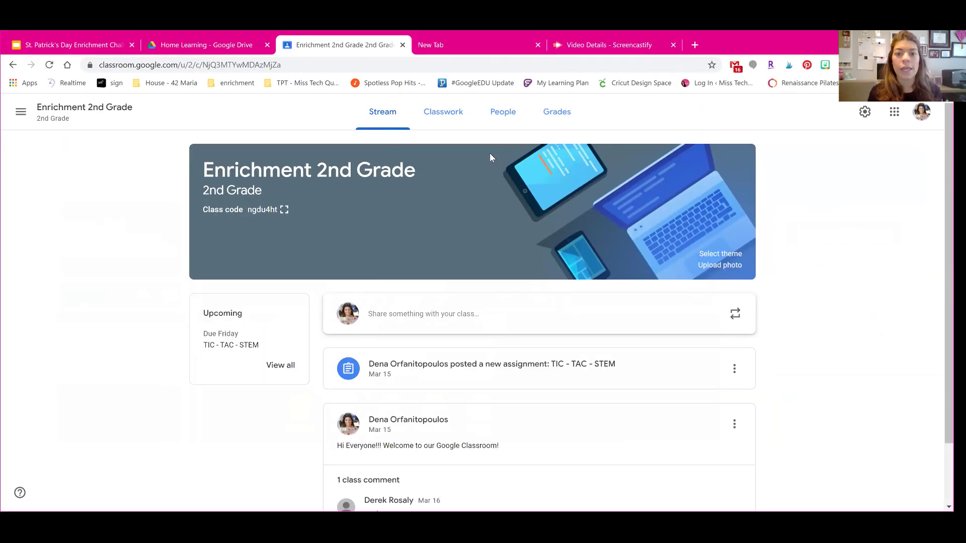
{"action": "left_click", "coordinate": [487, 315]}
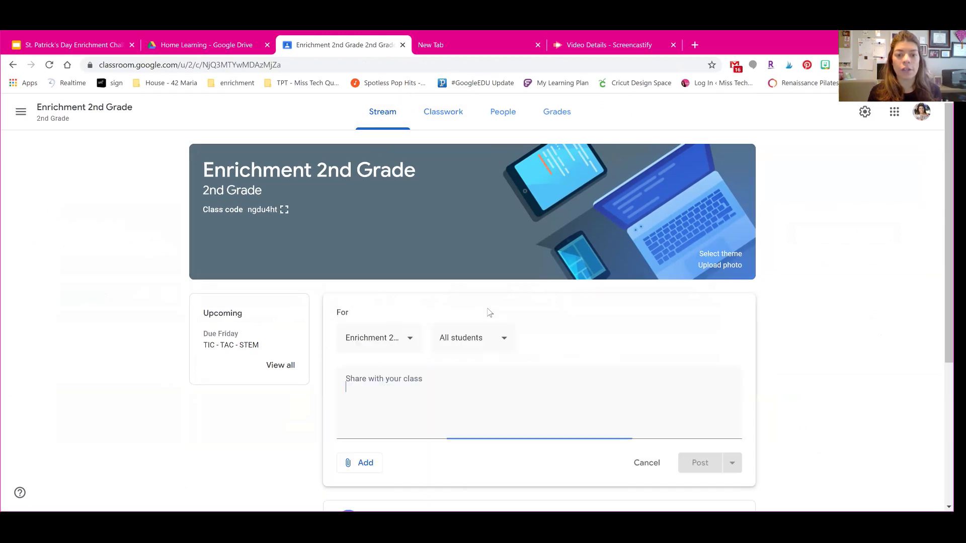
{"action": "scroll", "coordinate": [438, 370], "scroll_direction": "down", "scroll_amount": 2}
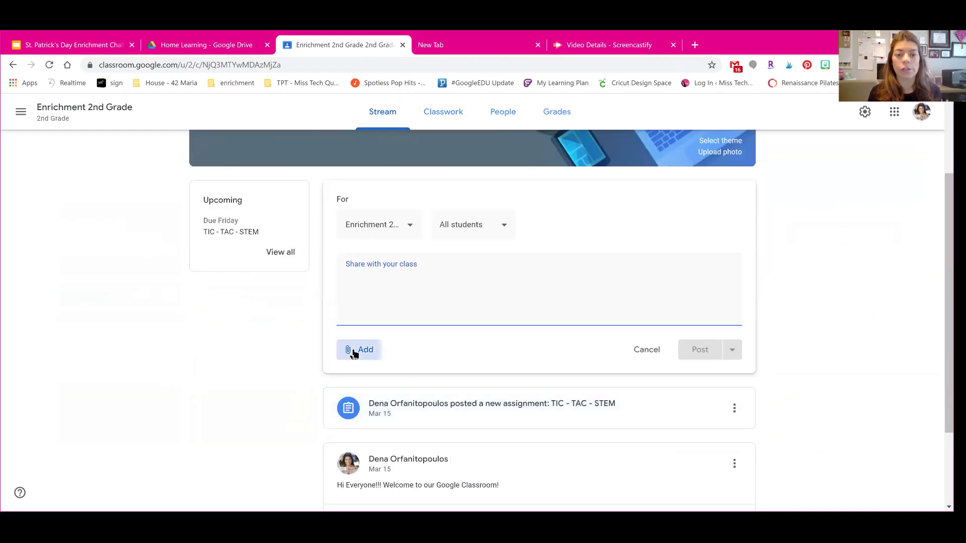
{"action": "left_click", "coordinate": [354, 352]}
{"action": "left_click", "coordinate": [373, 374]}
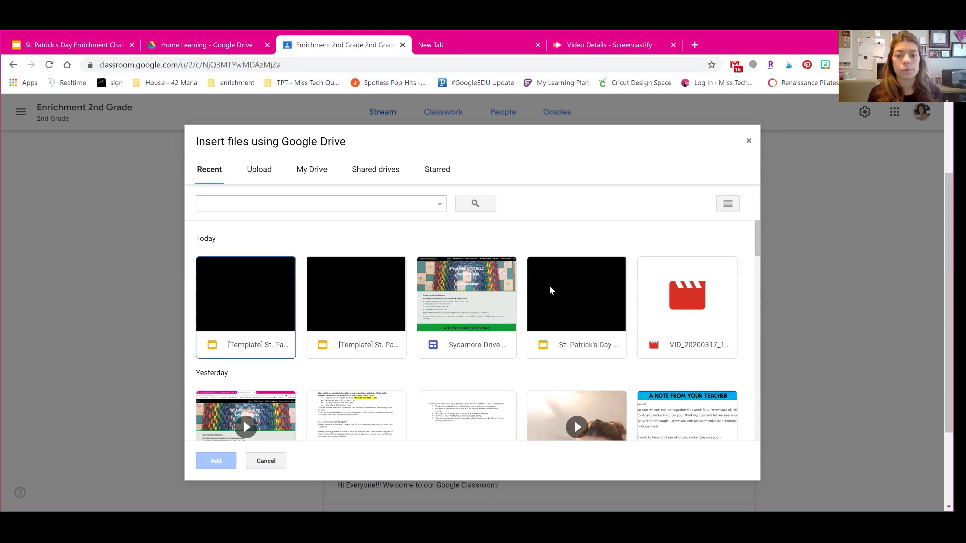
{"action": "double_click", "coordinate": [657, 292]}
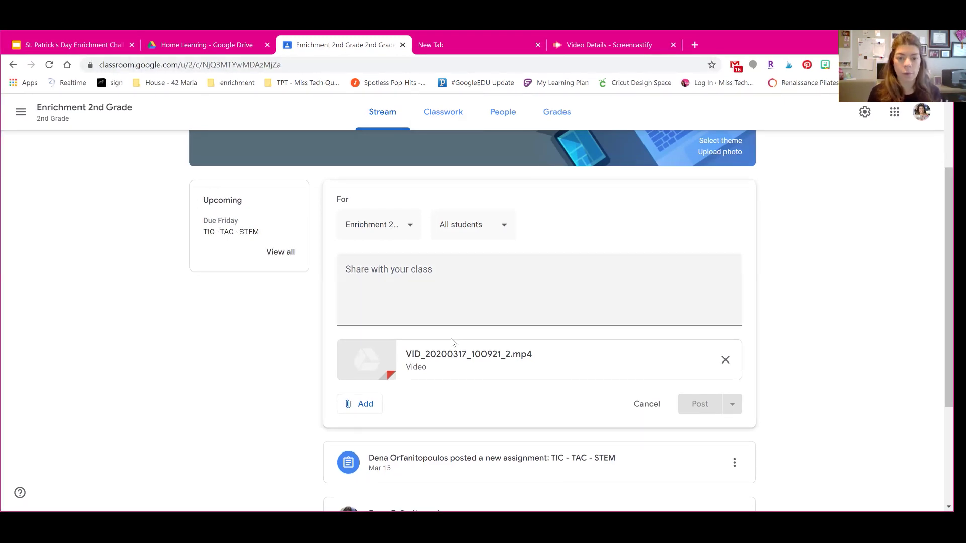
{"action": "left_click", "coordinate": [647, 404]}
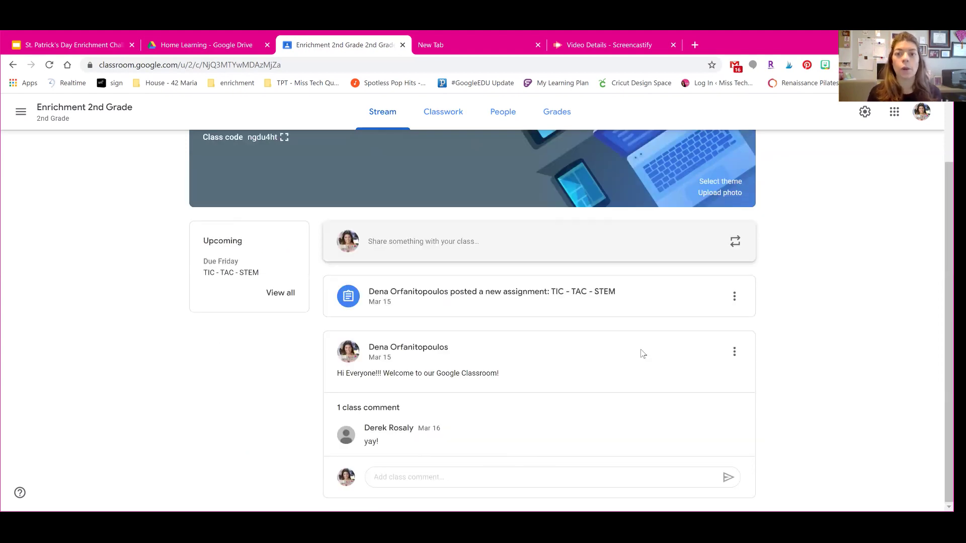
{"action": "left_click", "coordinate": [570, 47]}
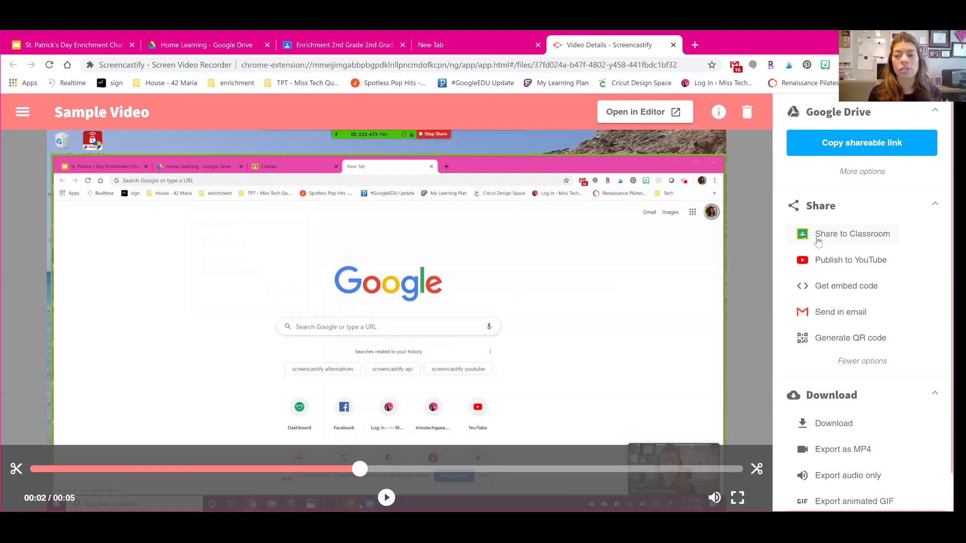